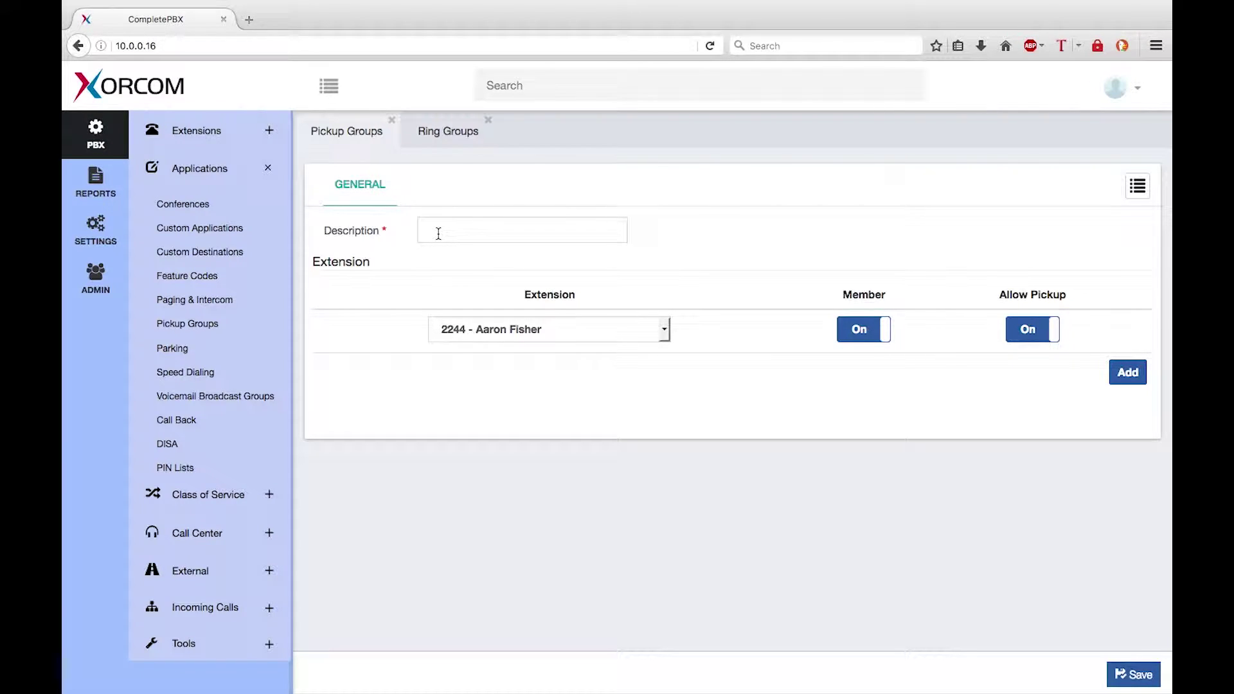
Enter 'Tech Support' as the pickup group's description
click(443, 232)
text(Tec)
text(h Suppo)
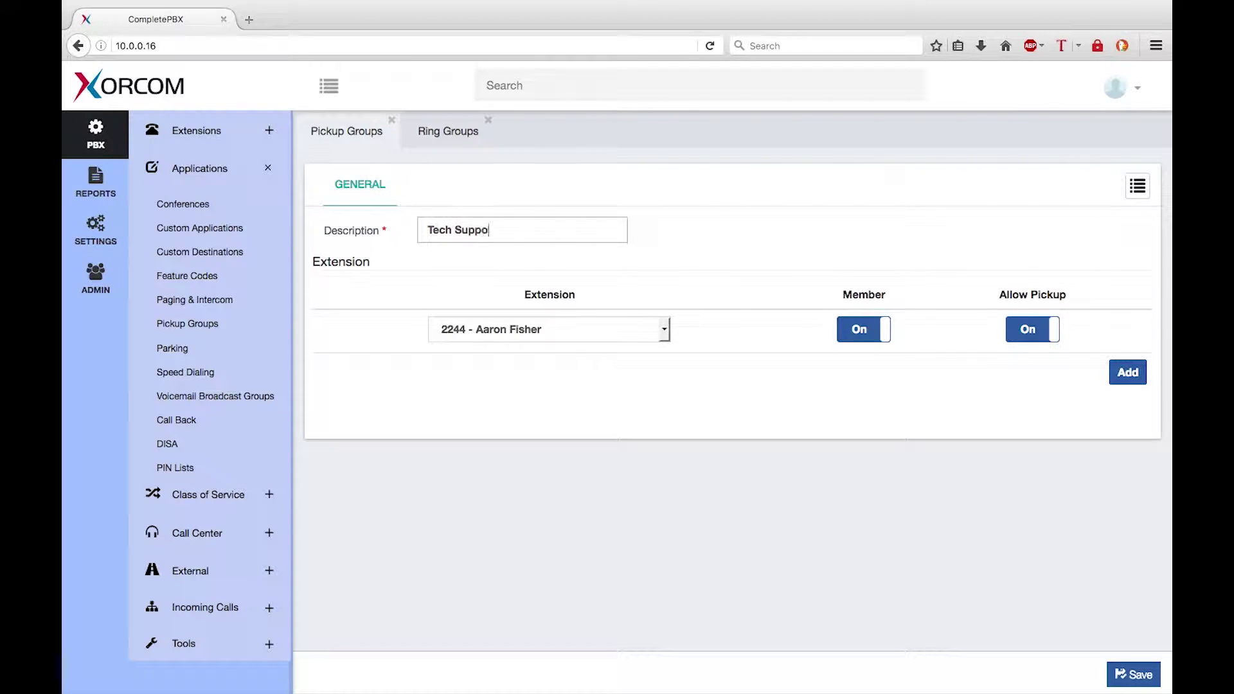
text(rt)
click(665, 329)
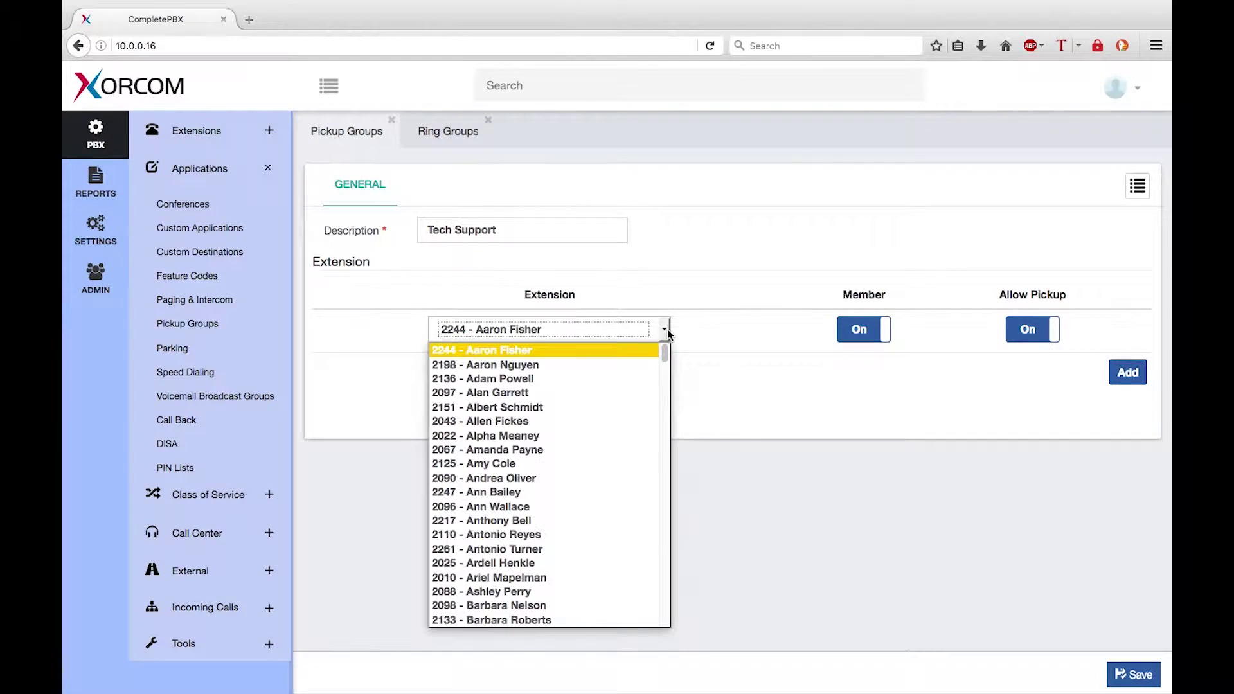
click(521, 352)
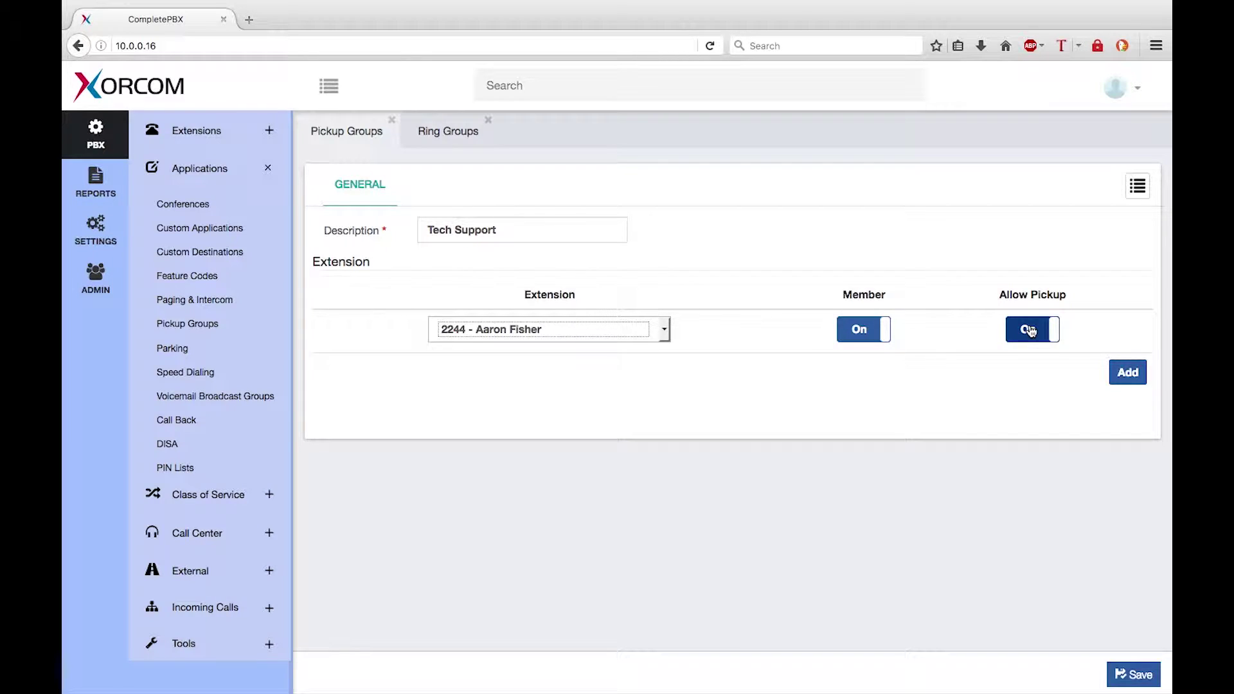
click(1128, 373)
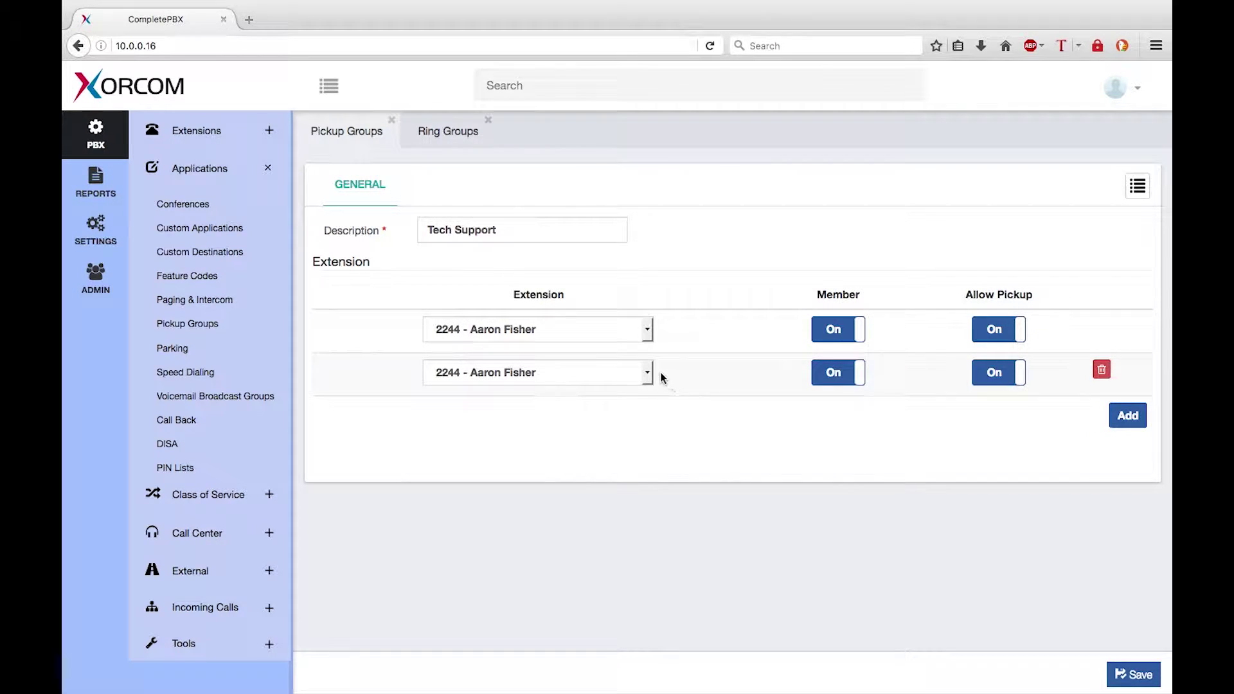
click(647, 373)
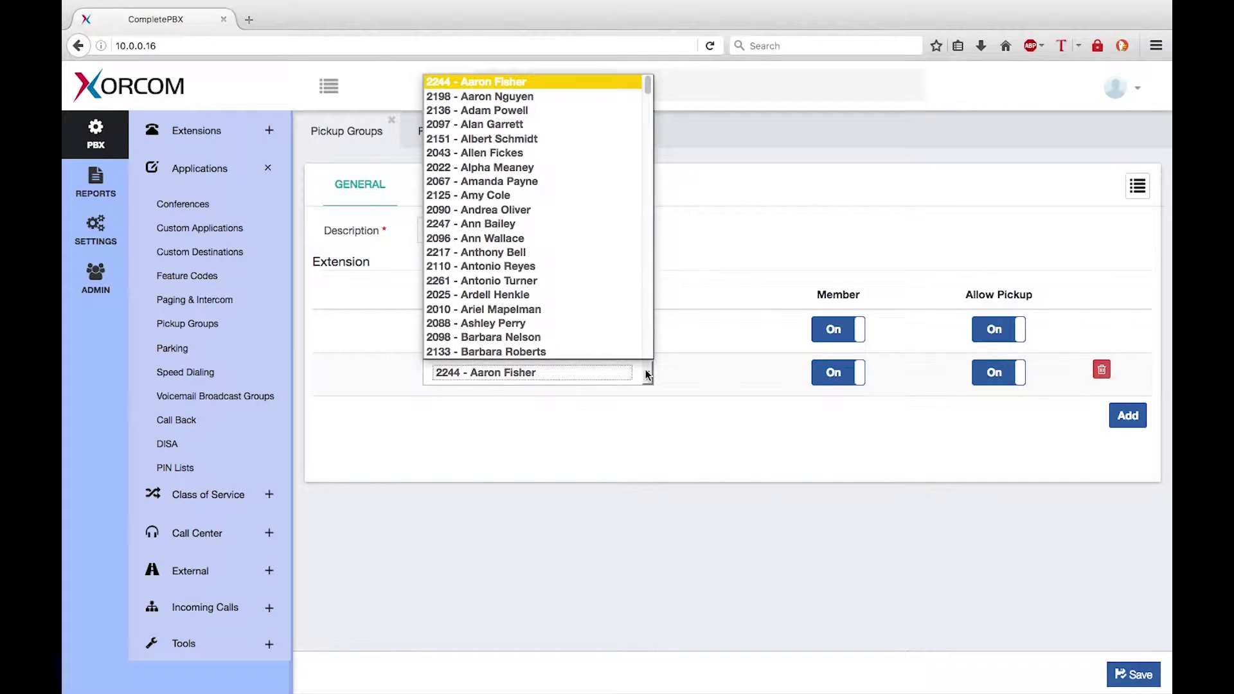
click(524, 111)
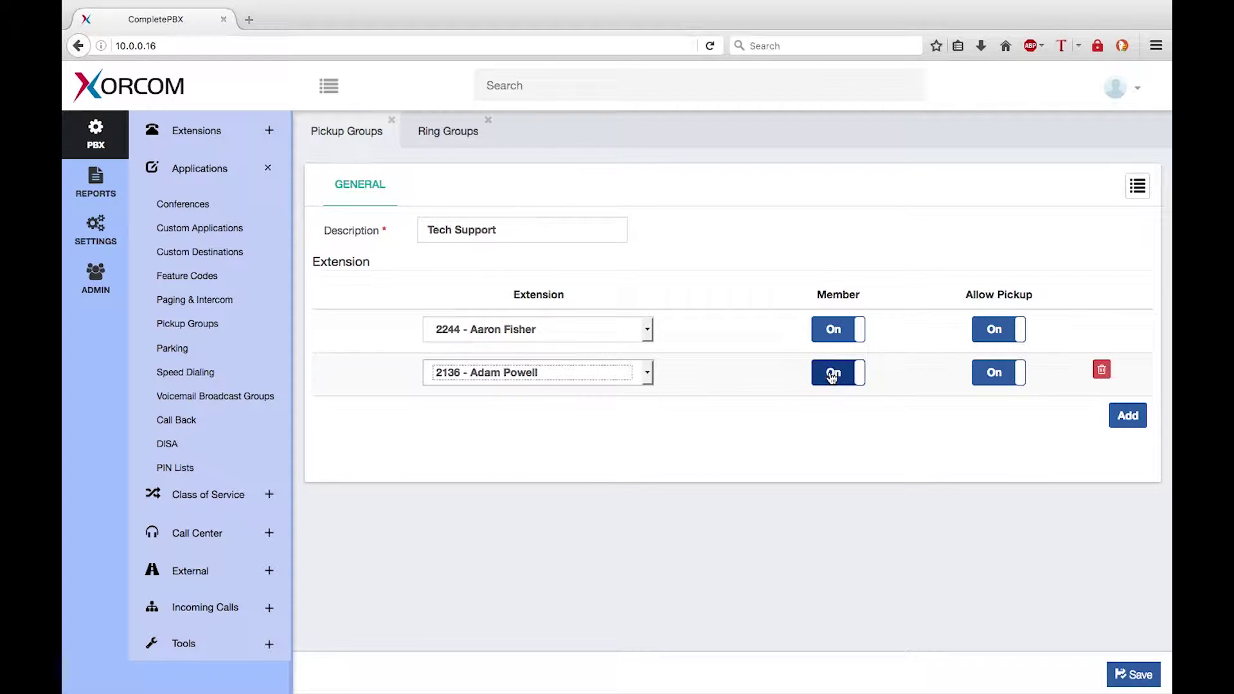
click(1127, 418)
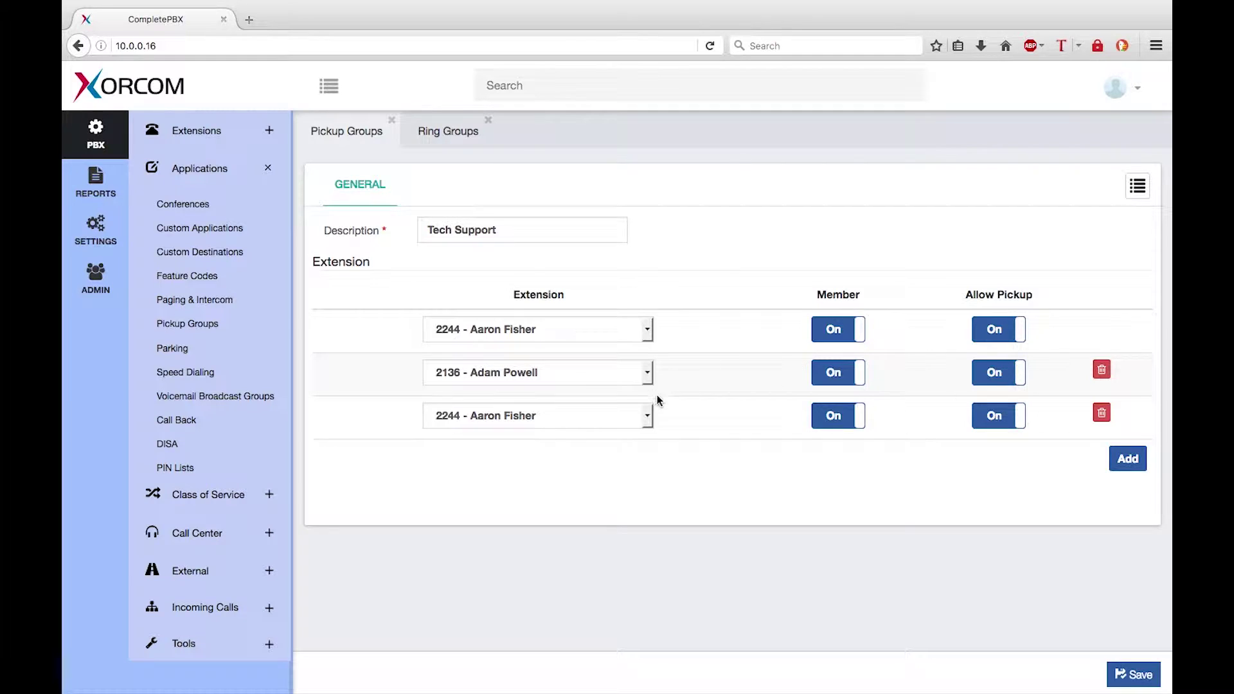
click(647, 415)
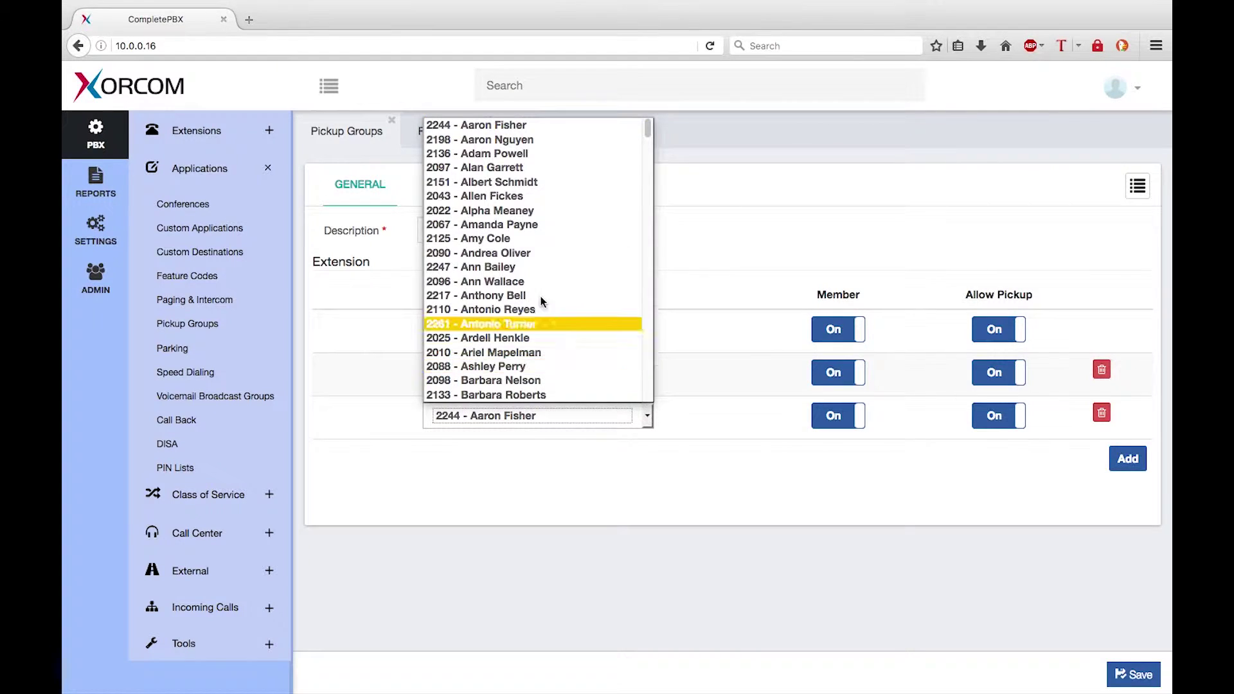
click(503, 181)
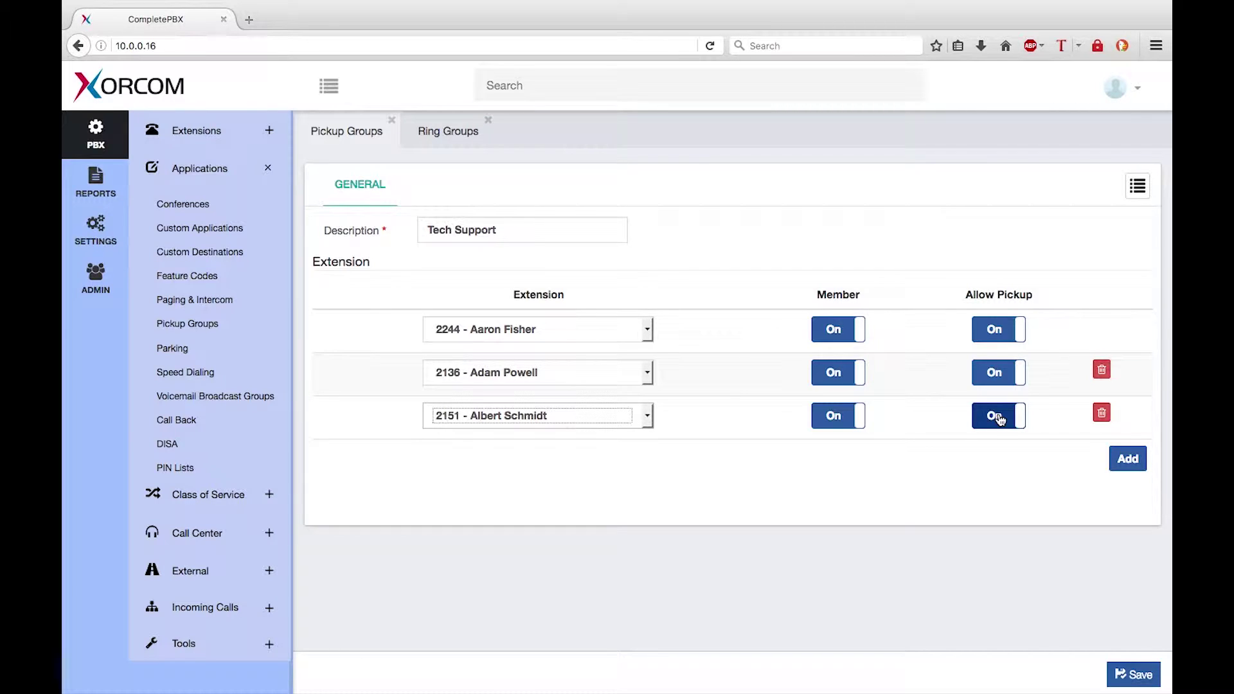
click(1126, 460)
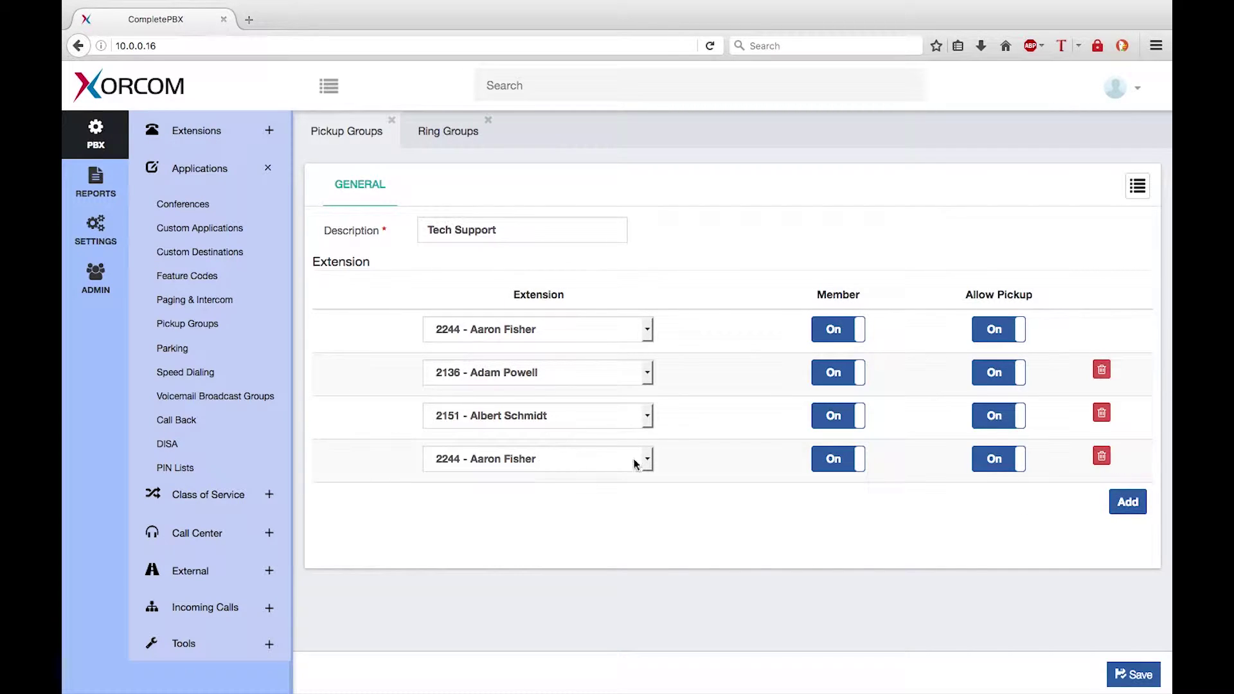
click(646, 460)
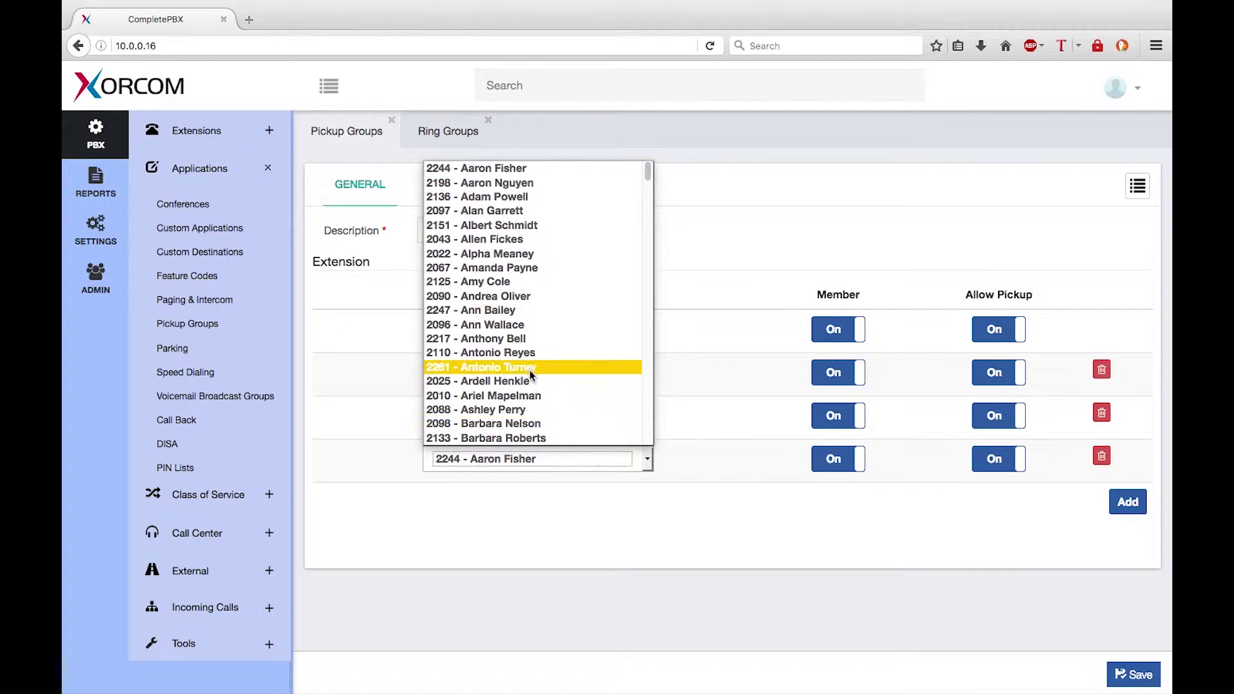
click(520, 253)
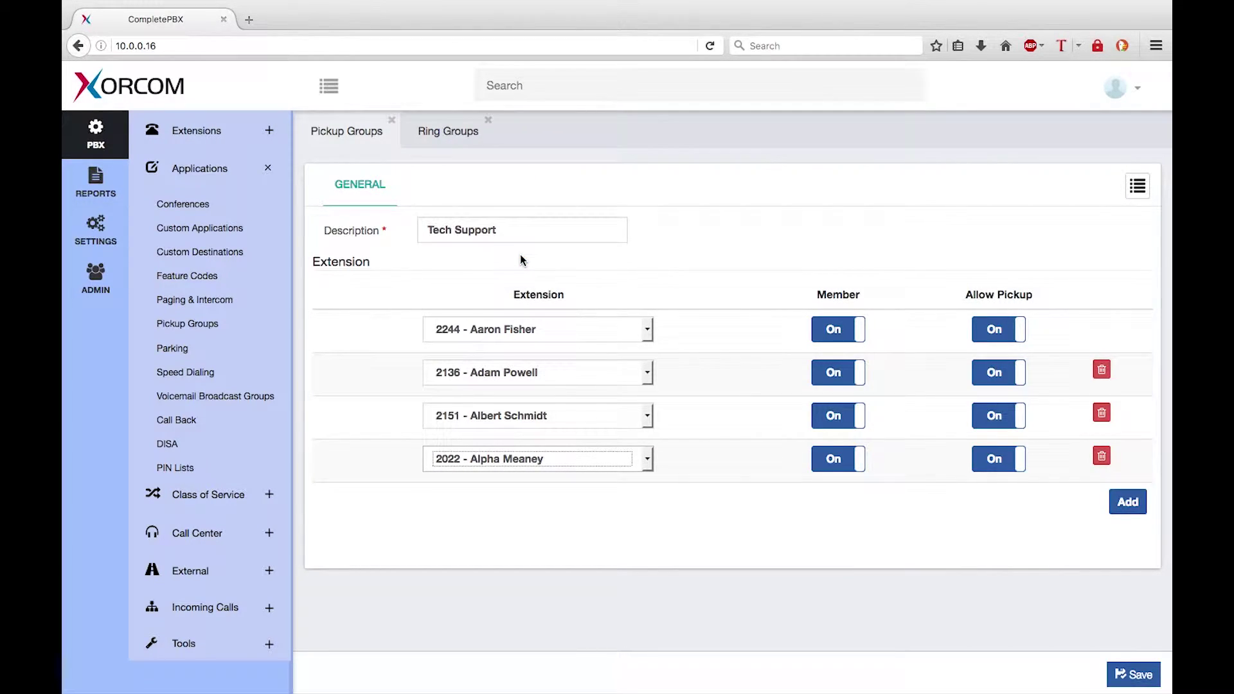
click(833, 464)
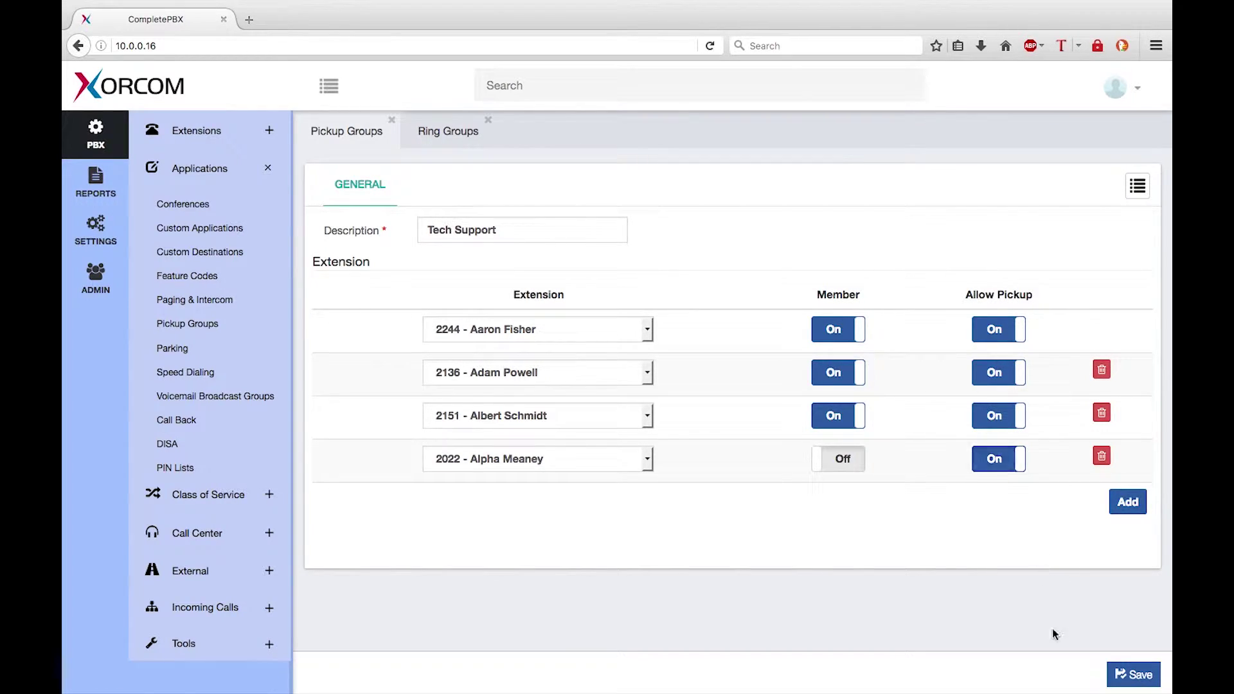
Save the Tech Support group and apply the pending configuration reload
click(1125, 678)
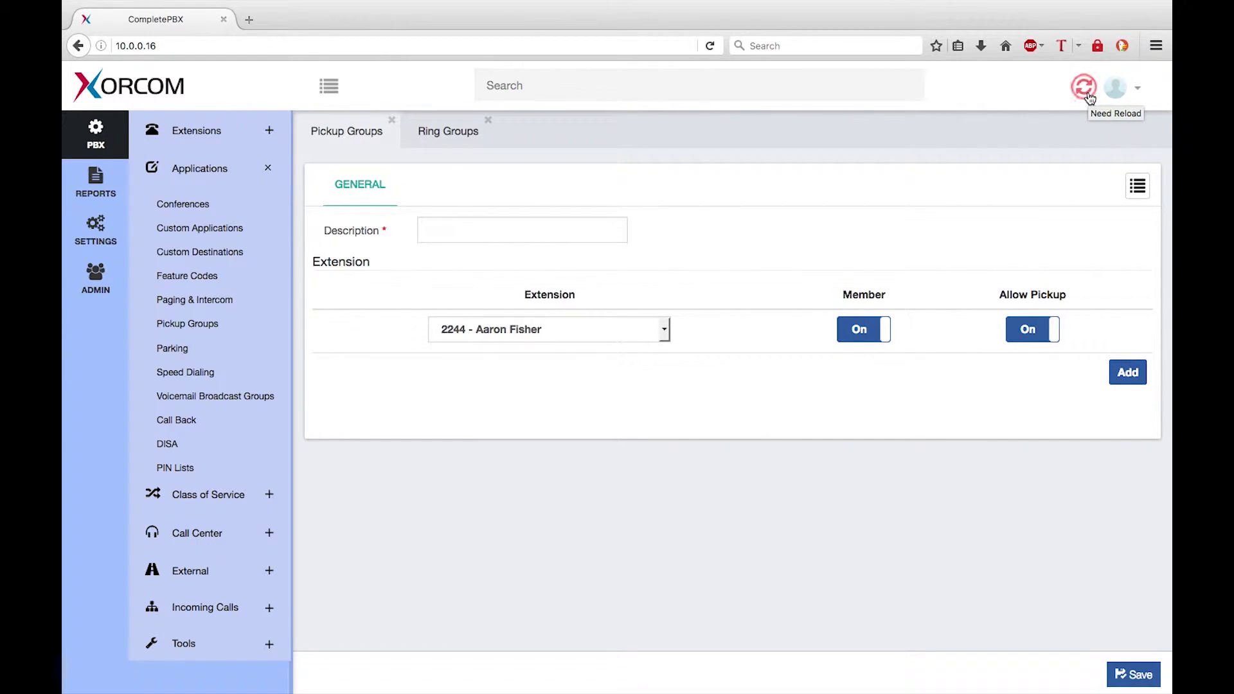
click(1085, 89)
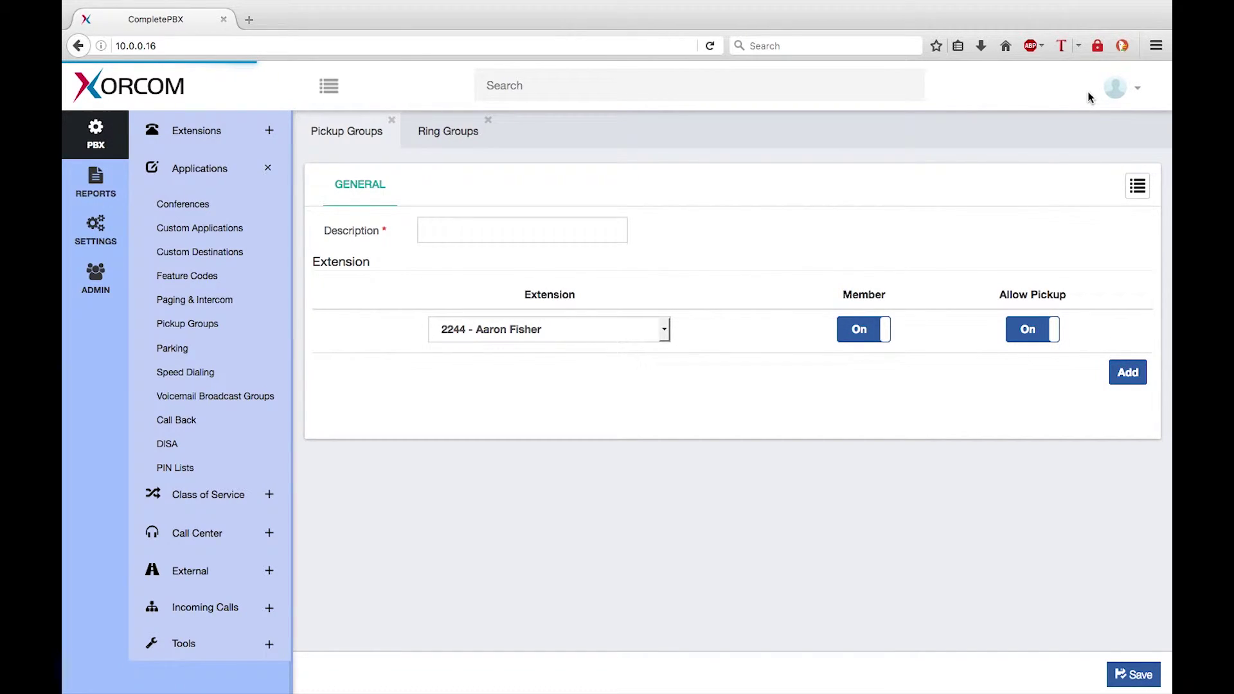
Load Tech Support from the Pickup Groups list to review its four extensions
click(1138, 185)
click(1036, 172)
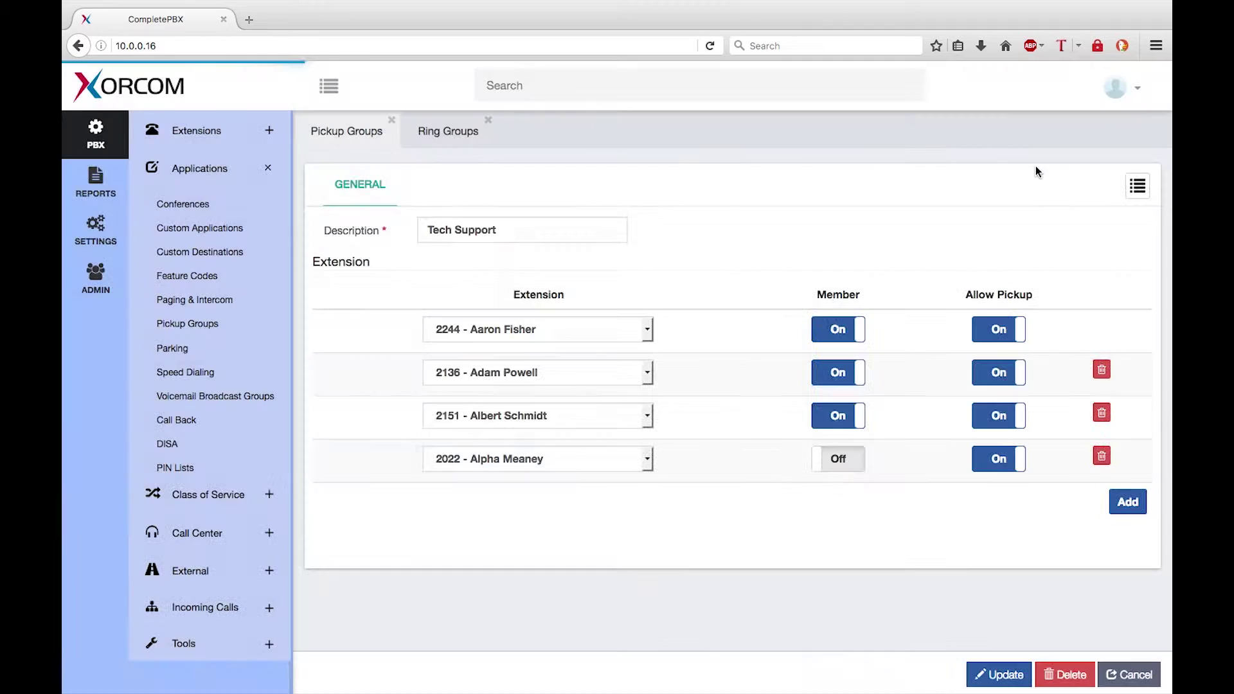